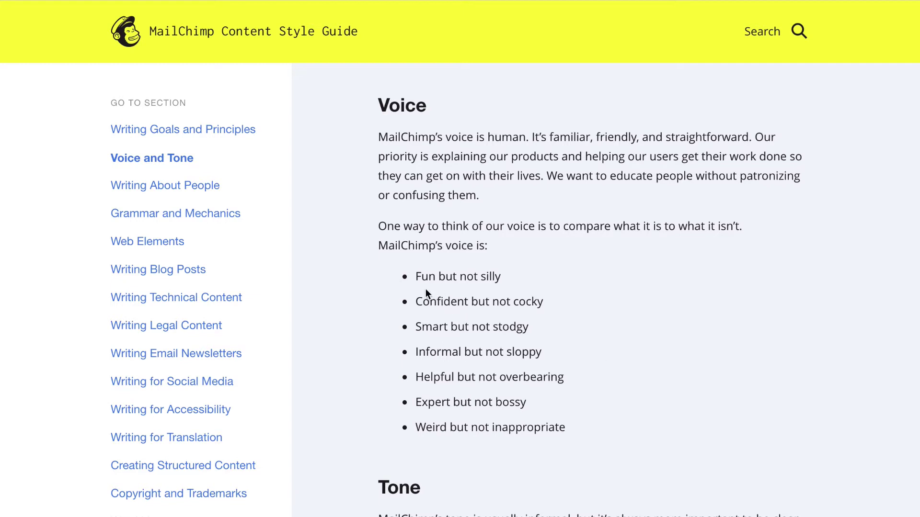
drag(494, 276, 542, 280)
click(602, 285)
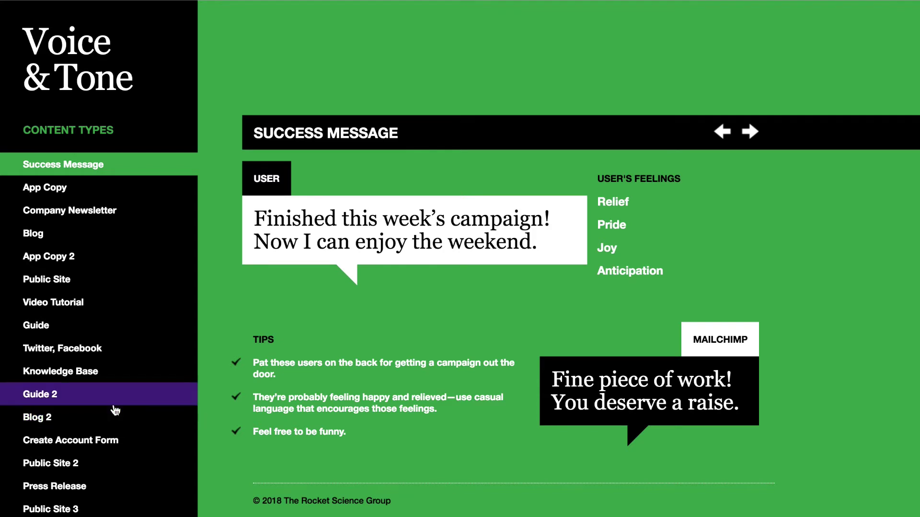
- Open the Failure Message content type in the Voice & Tone guide and examine its tips and sample copy
scroll(113, 408, down, 4)
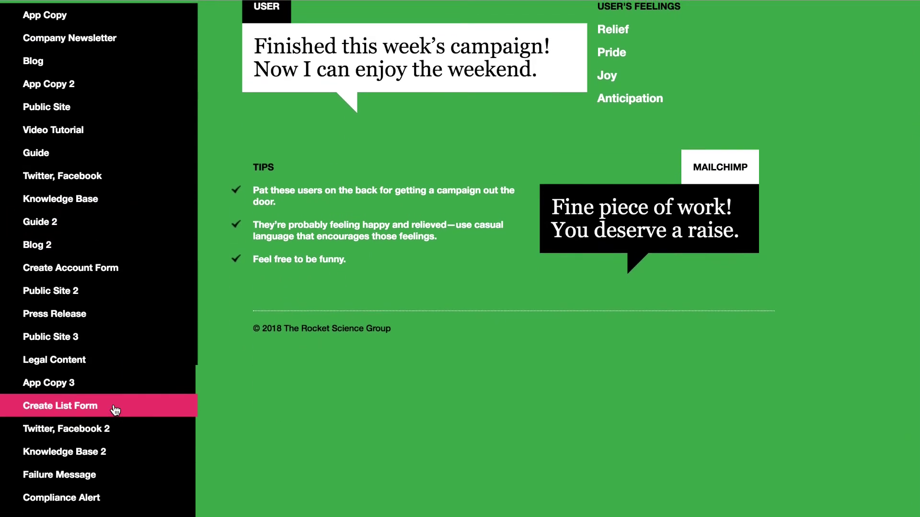
click(59, 474)
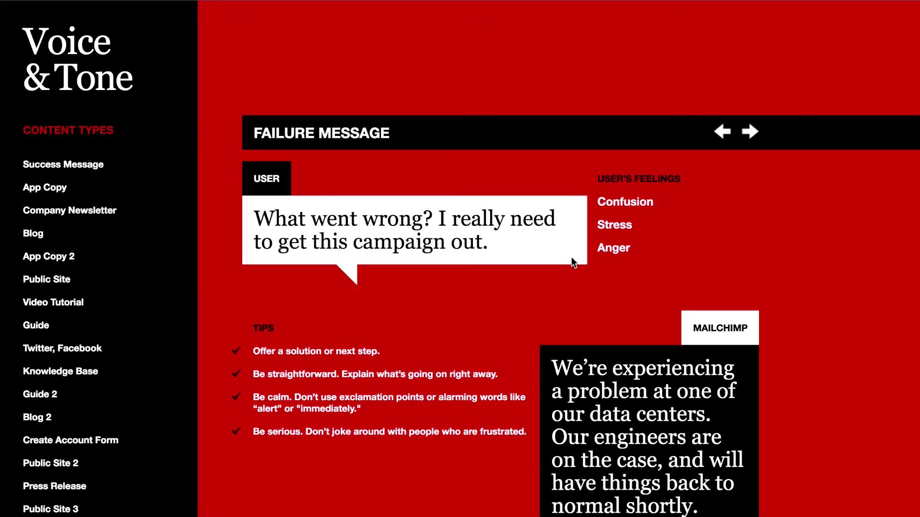
scroll(522, 307, down, 3)
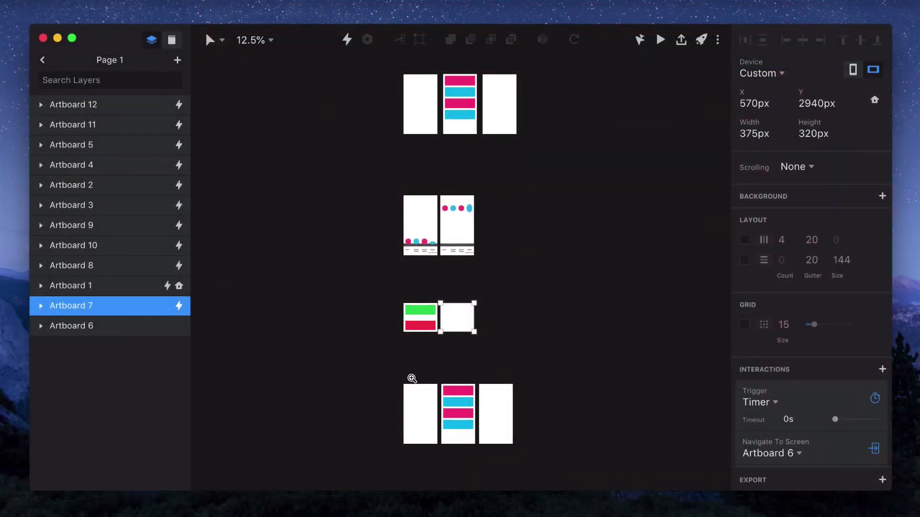
- Switch to InVision Studio and open the motion timeline for the timer transition from Artboard 7 to Artboard 6
click(445, 322)
click(445, 323)
scroll(451, 336, left, 3)
scroll(450, 335, down, 1)
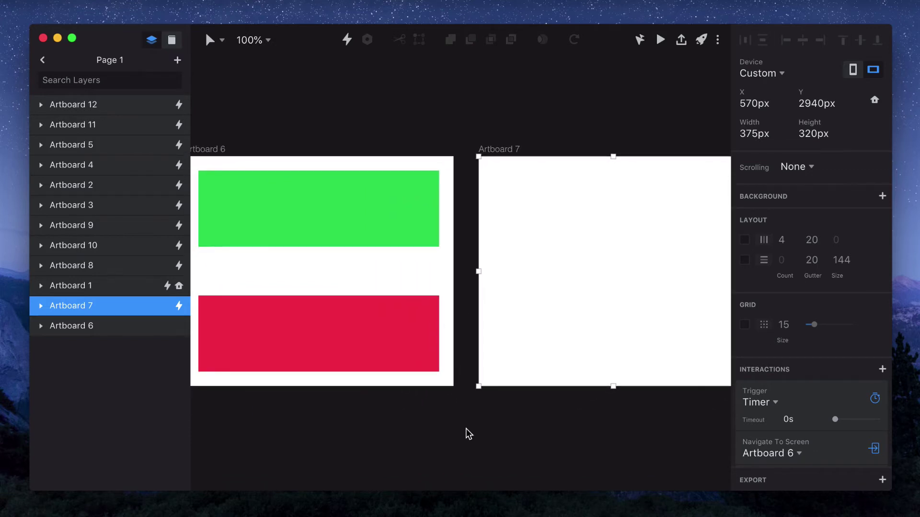
scroll(803, 424, down, 5)
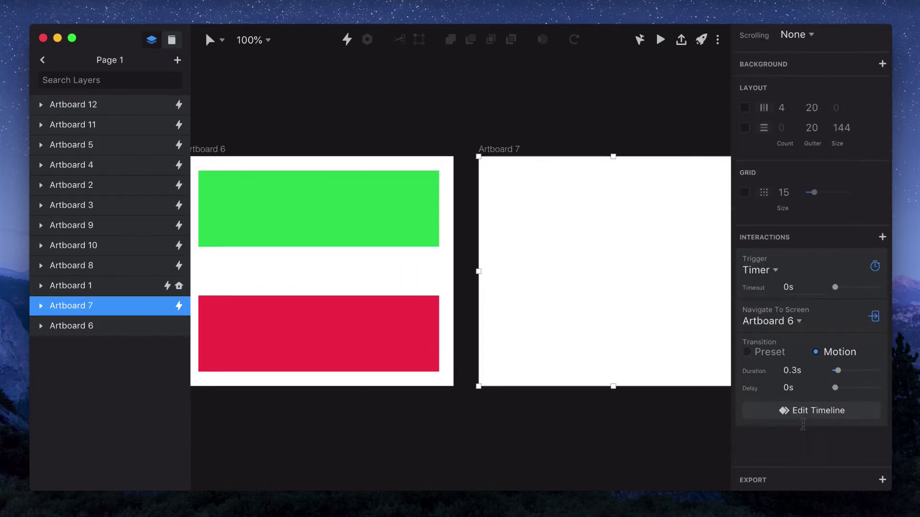
click(814, 406)
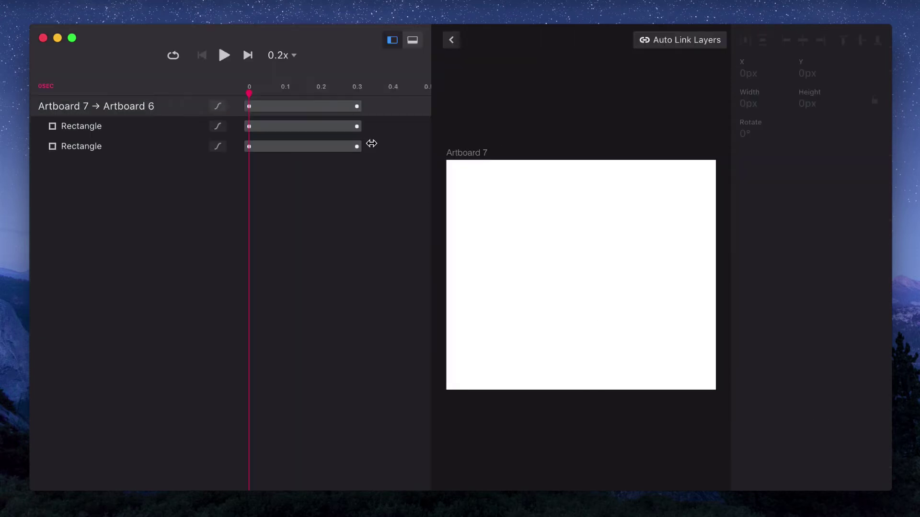
- Preview the Artboard 7 to Artboard 6 transition at 0.2x and at 1x speed
click(224, 55)
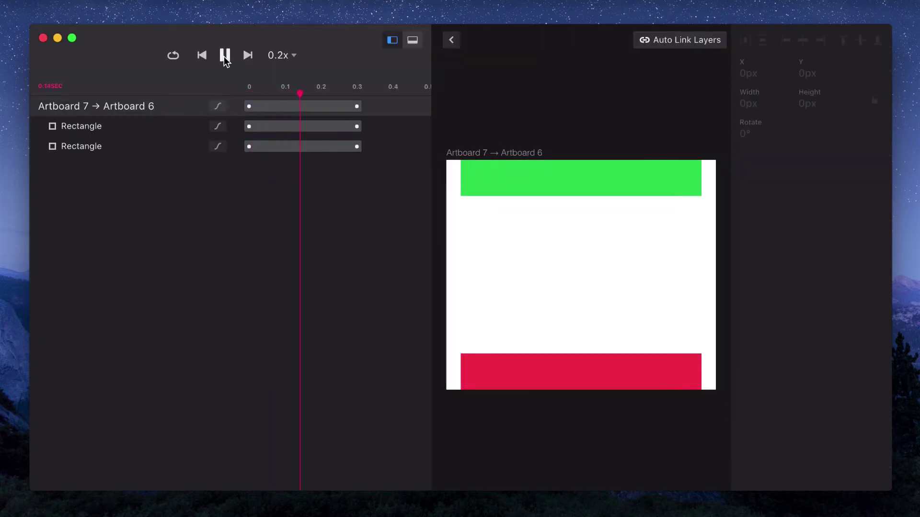
click(280, 55)
click(283, 78)
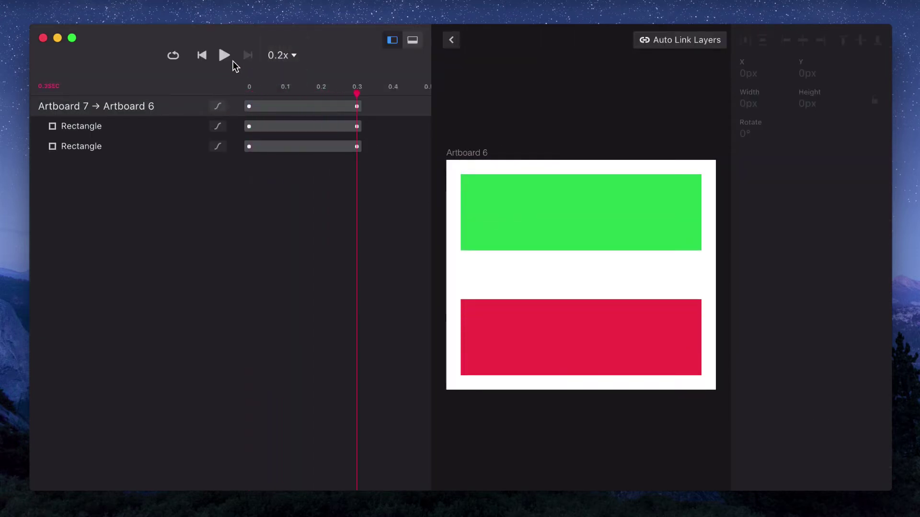
click(223, 56)
click(223, 55)
- Apply the Pop easing preset to the green rectangle's animation
click(166, 126)
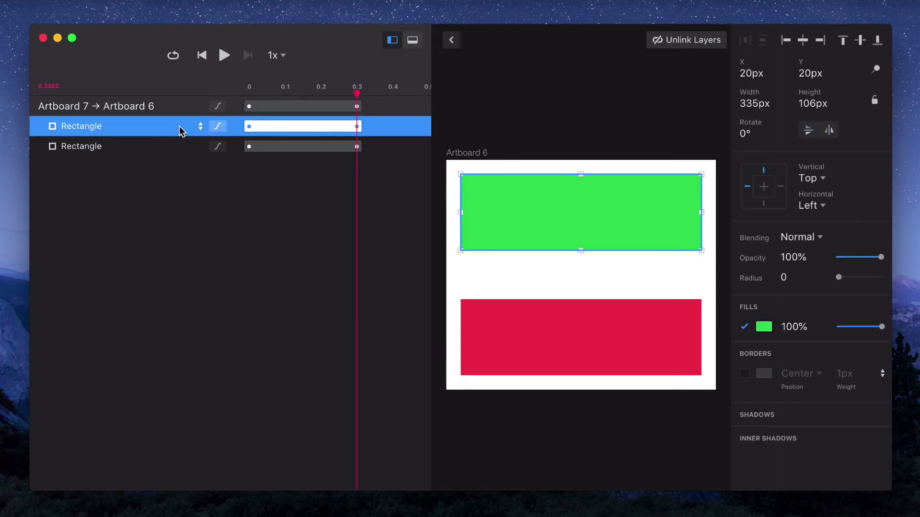
click(218, 126)
click(237, 129)
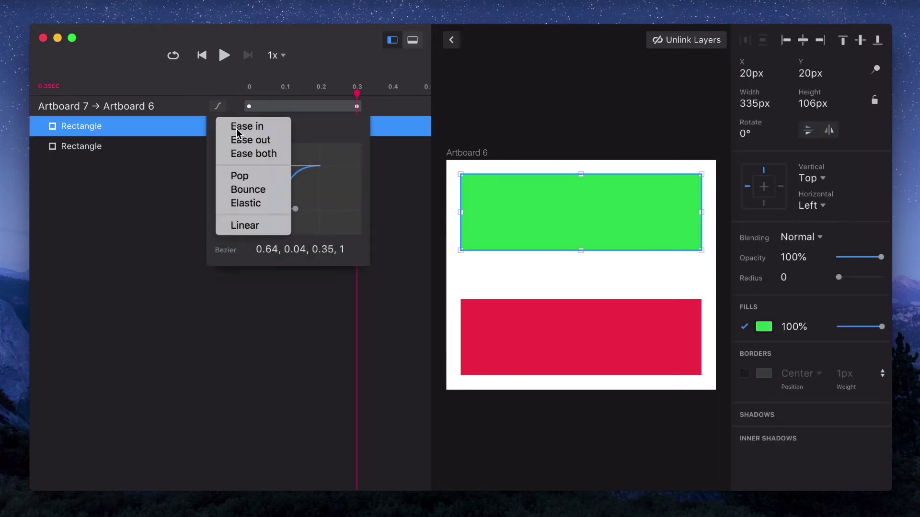
click(249, 177)
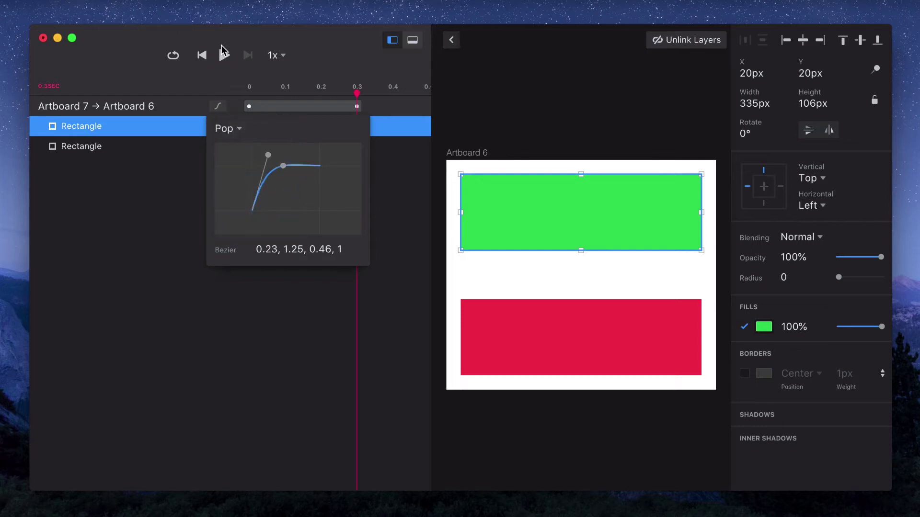
- Preview the green rectangle's Pop motion at 1x, 0.2x and 0.1x speed
click(223, 55)
click(223, 55)
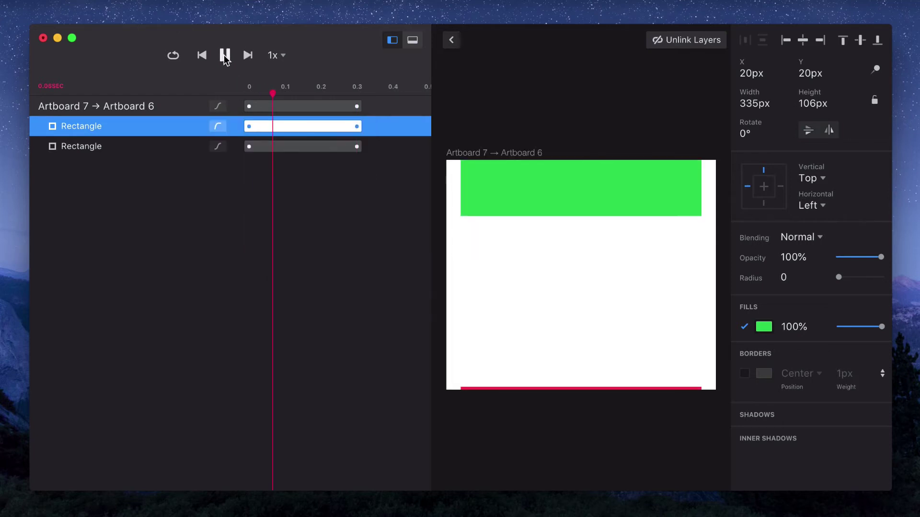
click(271, 56)
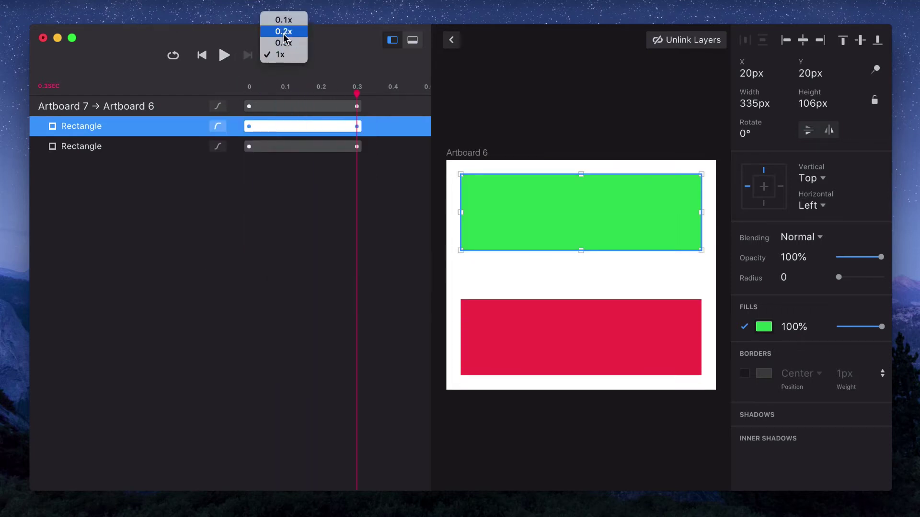
click(282, 32)
click(224, 56)
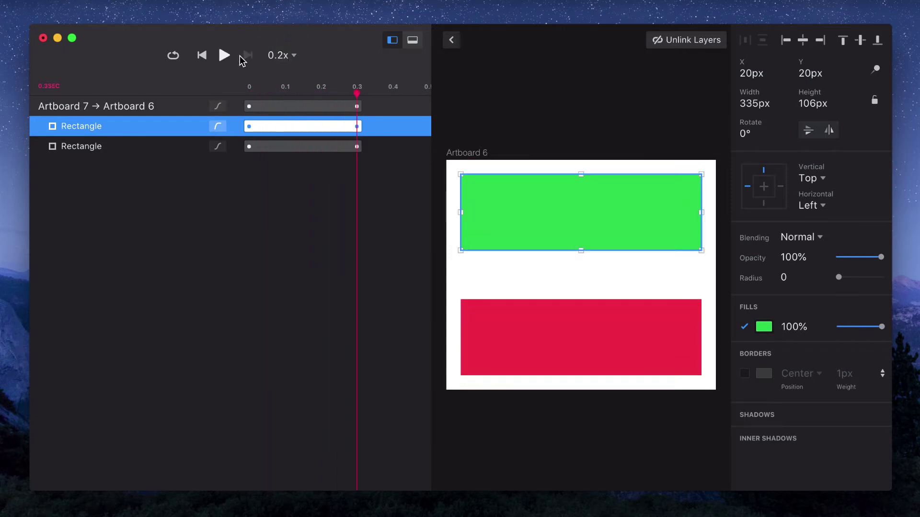
click(276, 55)
click(281, 48)
click(224, 56)
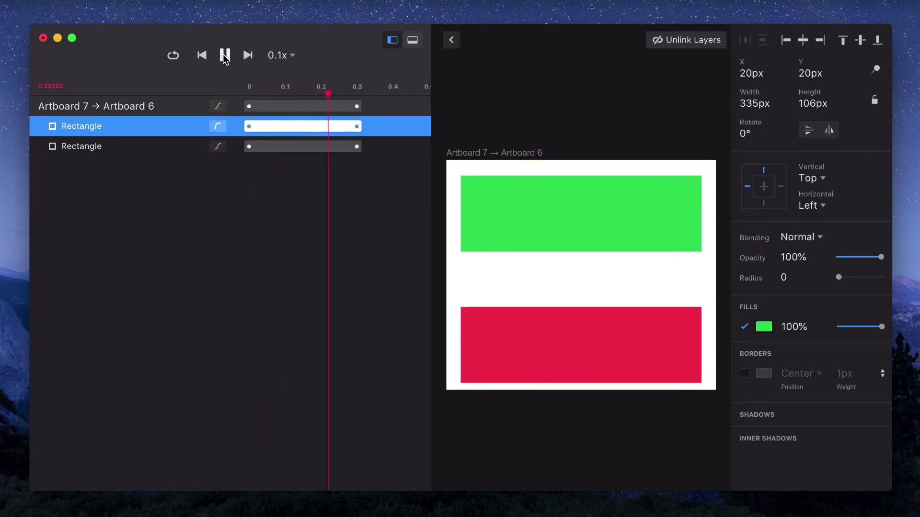
- Reshape the green rectangle's easing curve into a custom bezier of about 0.65, 1.61, 0.63, 1.11
click(217, 127)
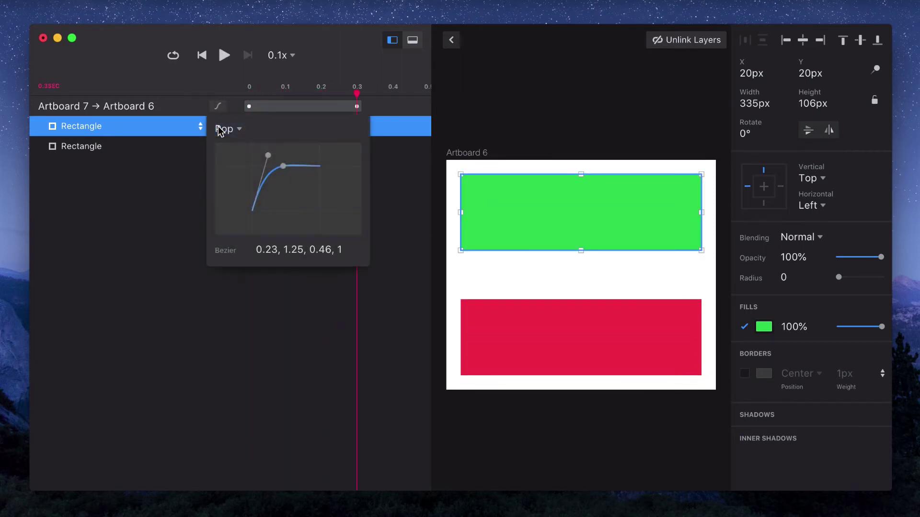
drag(267, 154, 295, 161)
click(184, 194)
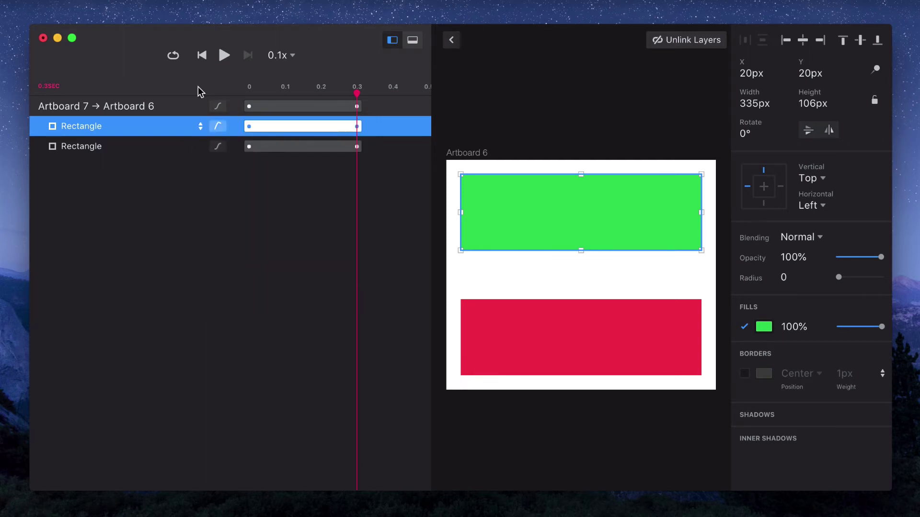
- Preview the transition with the custom curve at 0.1x and 1x speed
click(224, 55)
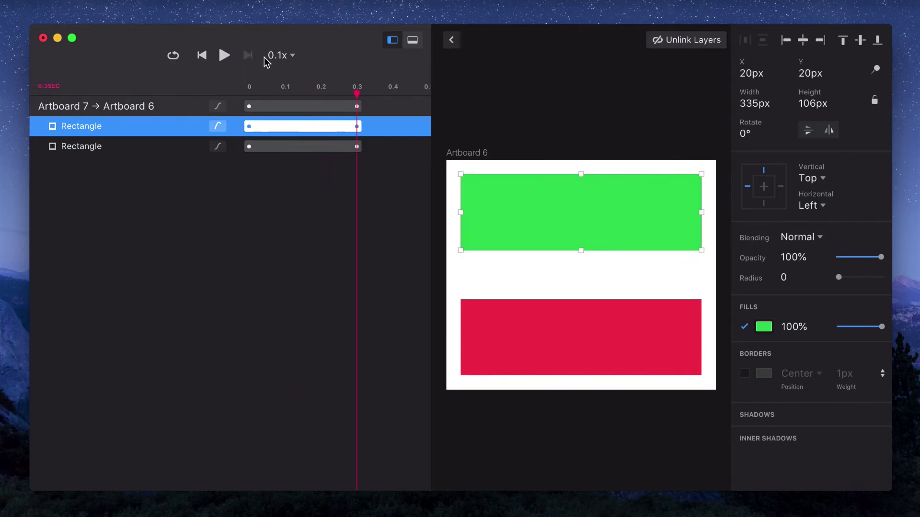
click(283, 64)
click(284, 88)
click(219, 55)
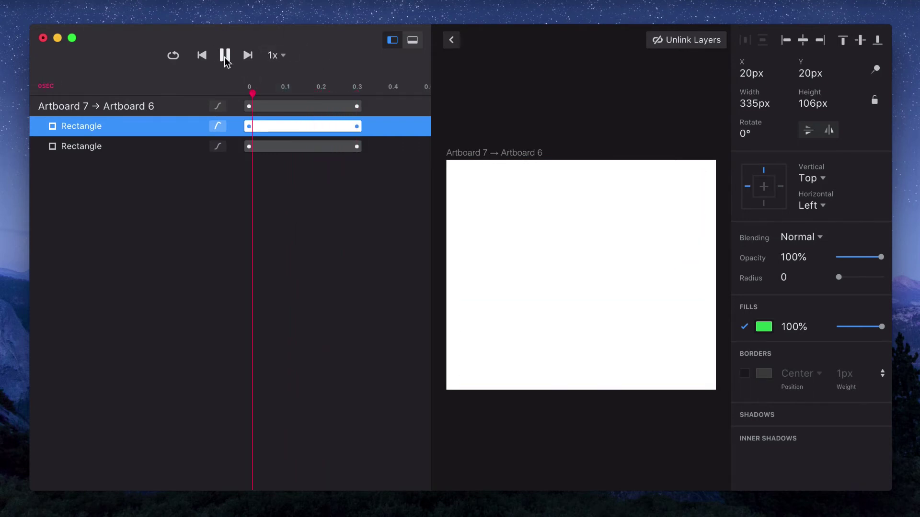
- Apply the Bounce easing preset to the green rectangle's animation
click(219, 107)
click(218, 127)
click(218, 127)
click(231, 137)
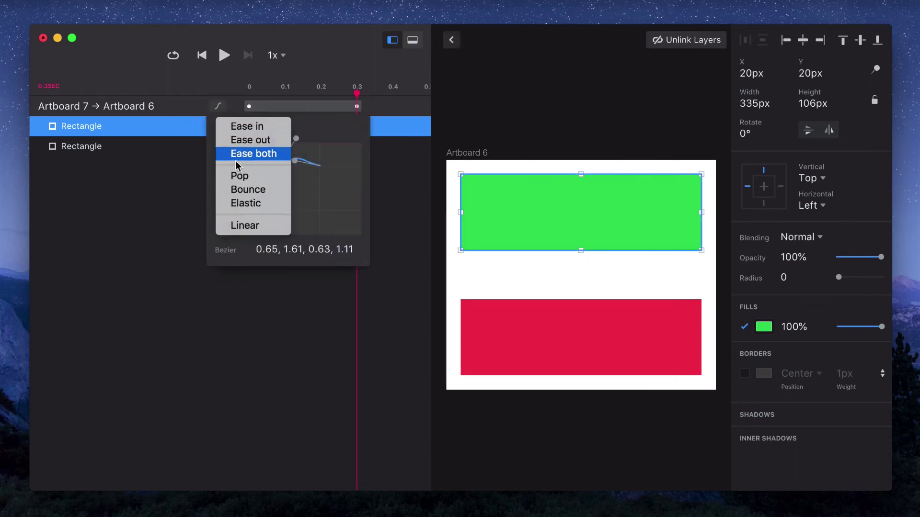
click(247, 189)
- Slow the preview to 0.2x and play the green rectangle's Bounce motion
click(277, 57)
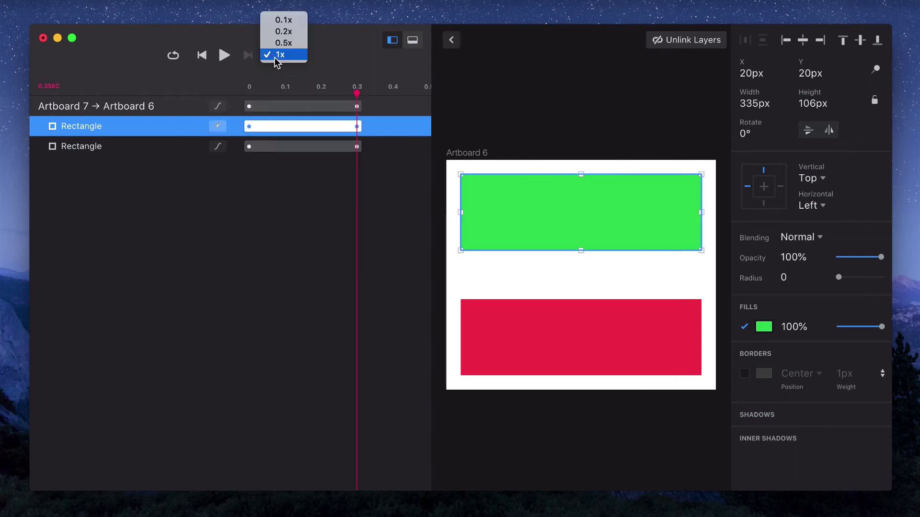
click(283, 33)
click(224, 55)
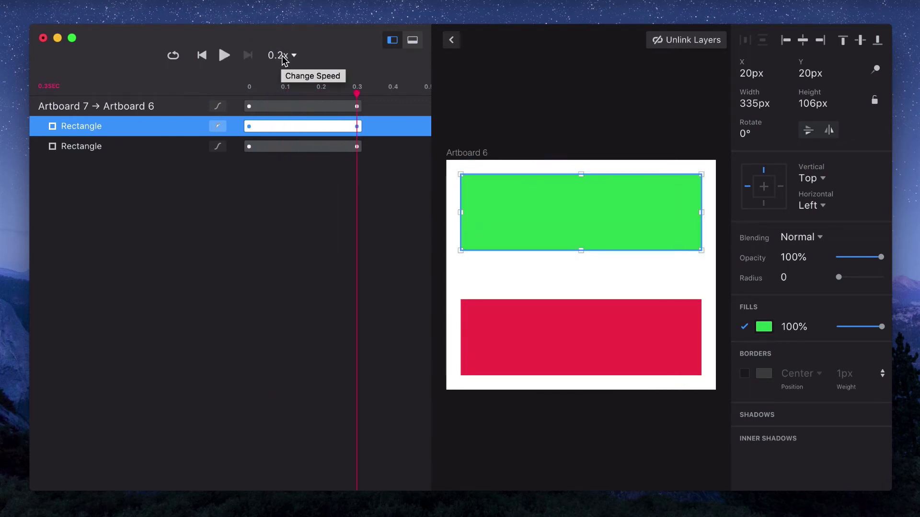
click(226, 58)
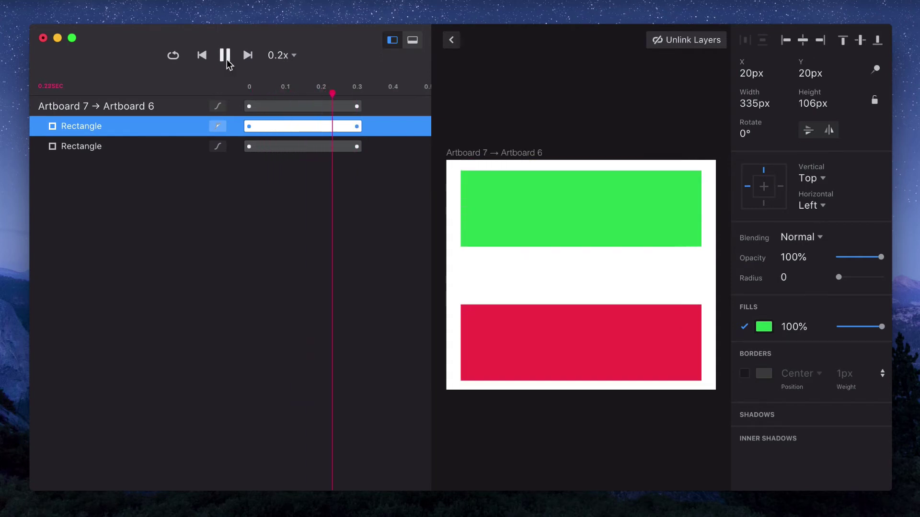
- Apply the Elastic easing preset to the green rectangle's animation
click(218, 126)
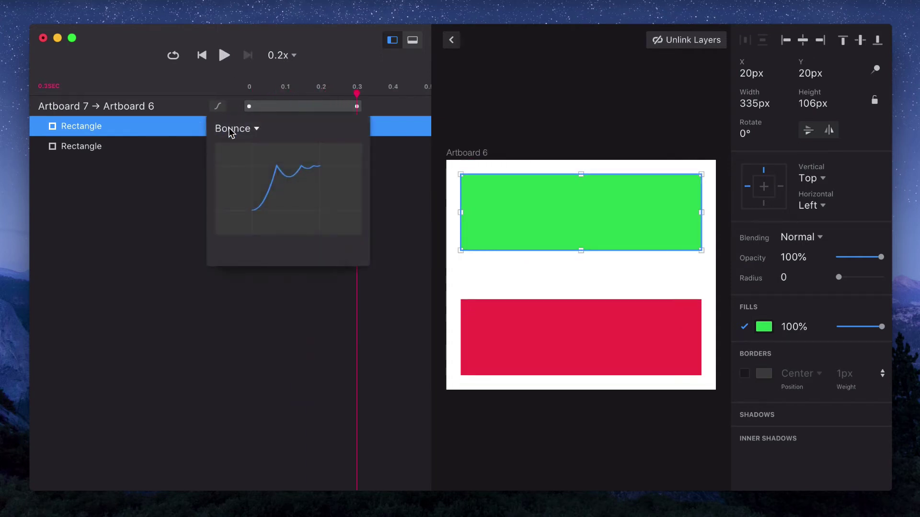
click(231, 129)
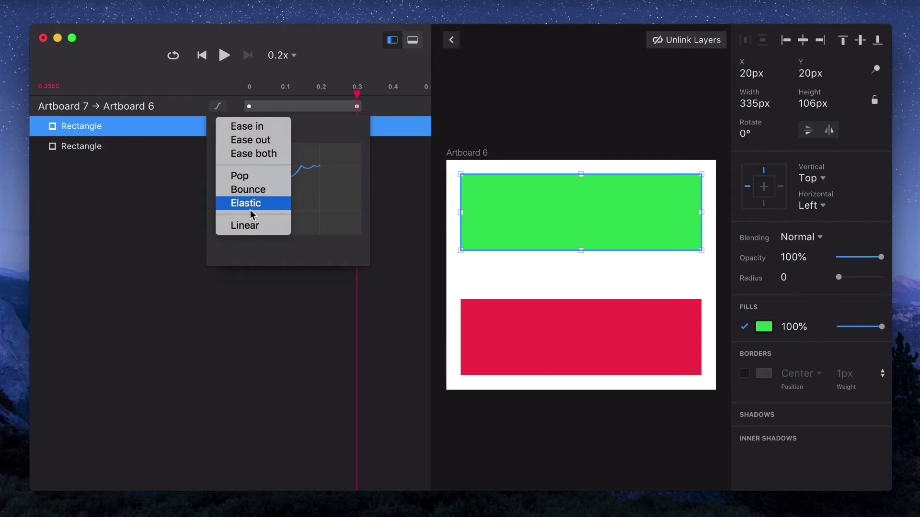
click(252, 205)
- Preview the green rectangle's Elastic motion at 0.2x and 1x speed
click(223, 56)
click(223, 55)
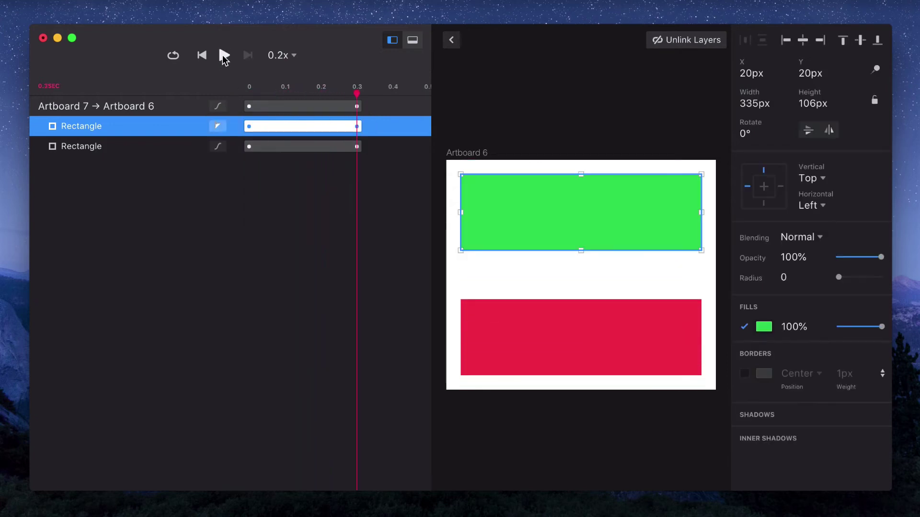
click(223, 54)
click(281, 56)
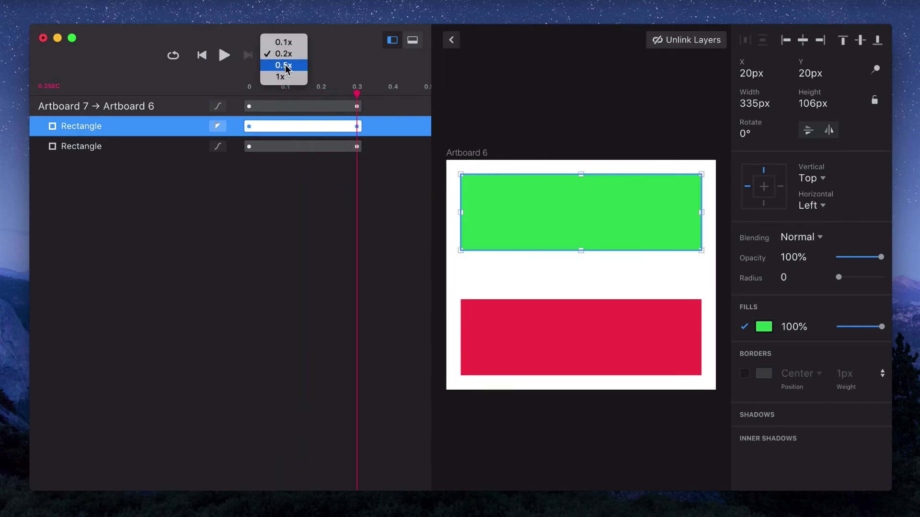
click(284, 77)
click(223, 56)
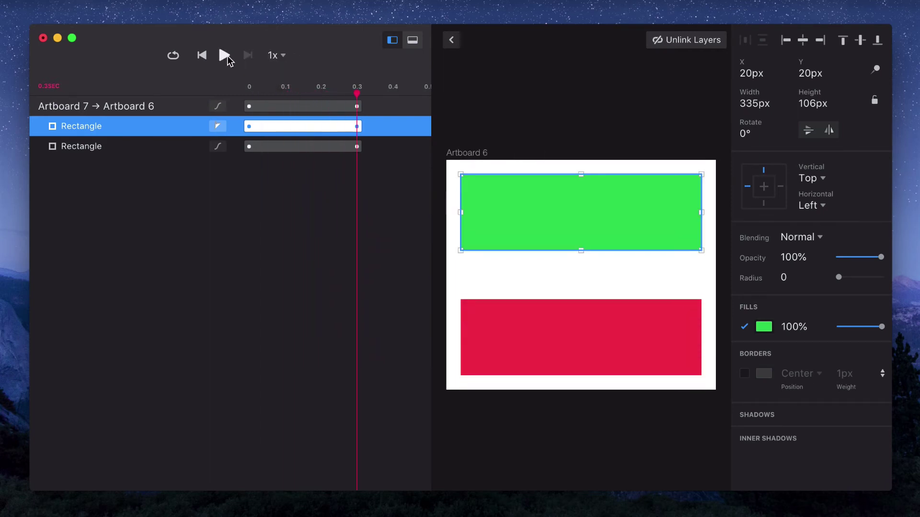
- Set the preview speed to 0.5x and apply the Ease out preset to the red rectangle's animation
click(277, 56)
click(289, 45)
click(175, 152)
click(217, 146)
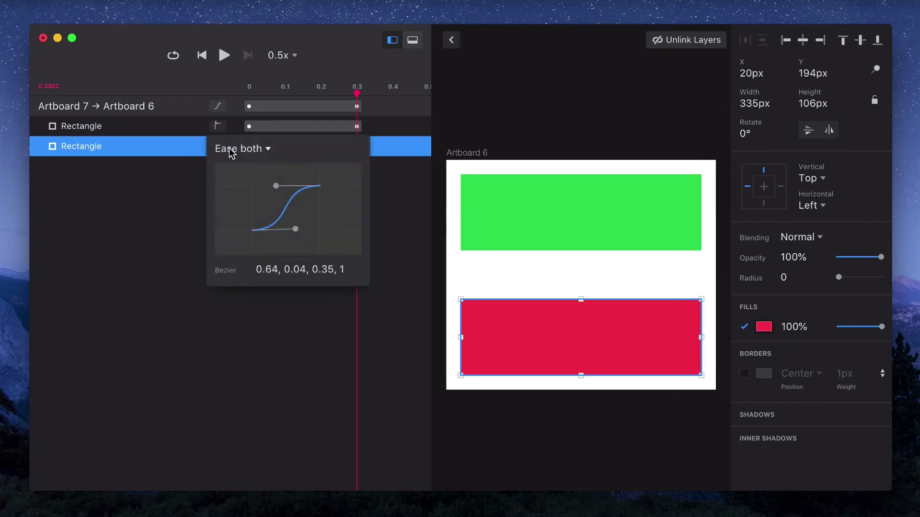
click(240, 149)
click(240, 161)
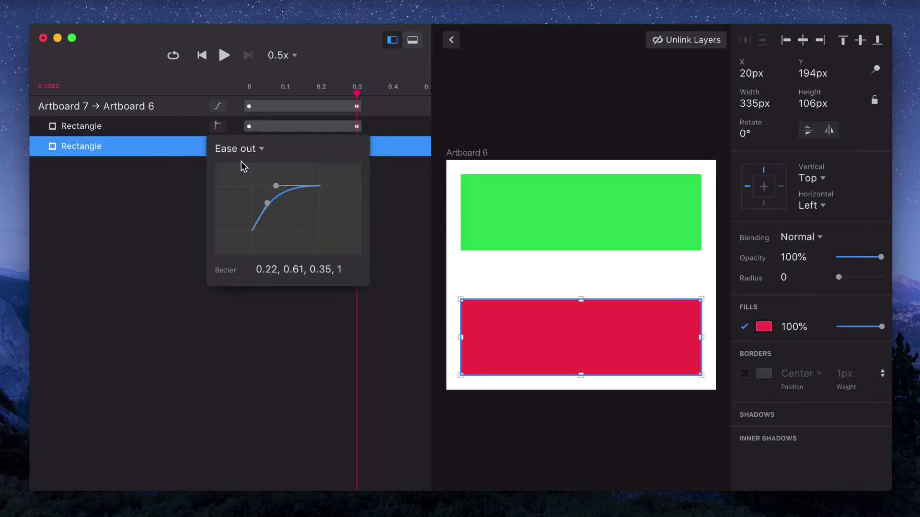
- Replay the transition at 0.5x to compare the Elastic green rectangle with the Ease out red one
click(222, 54)
click(222, 53)
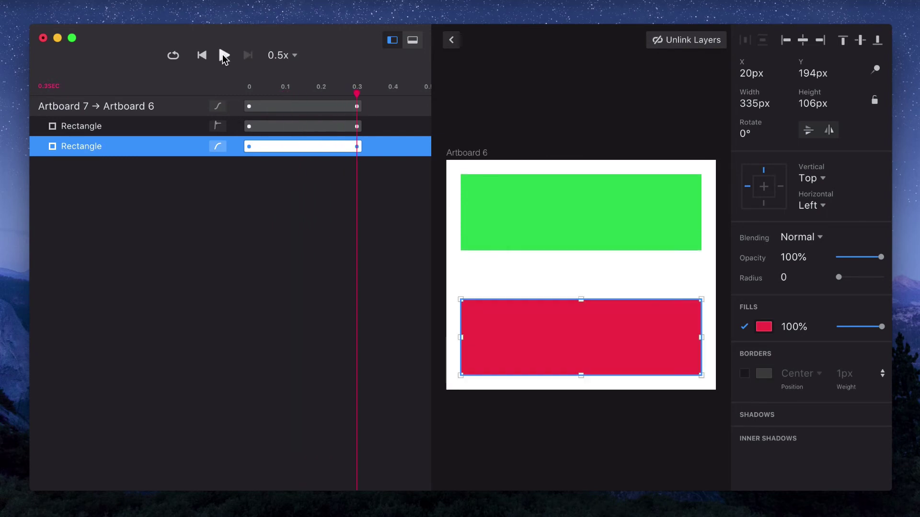
click(222, 53)
click(229, 220)
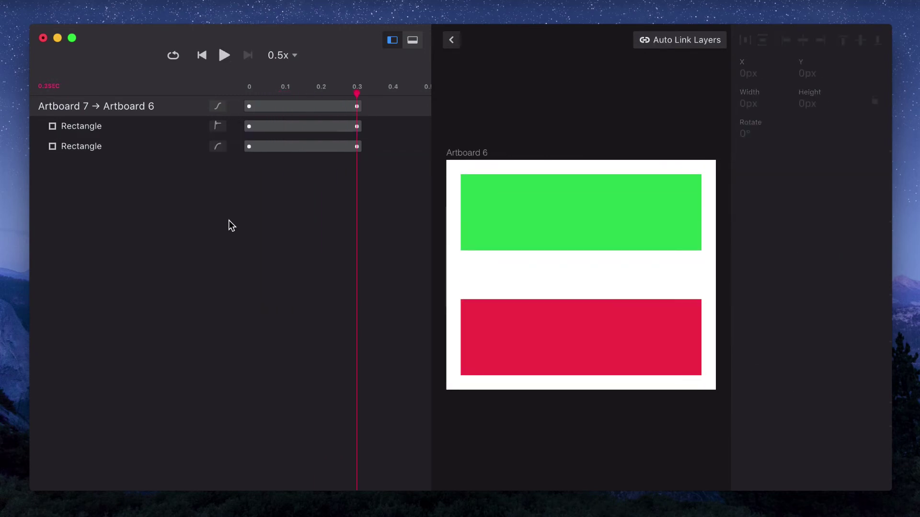
click(224, 56)
- Move the red rectangle up to Y 310px at the start of the transition on Artboard 7
click(511, 312)
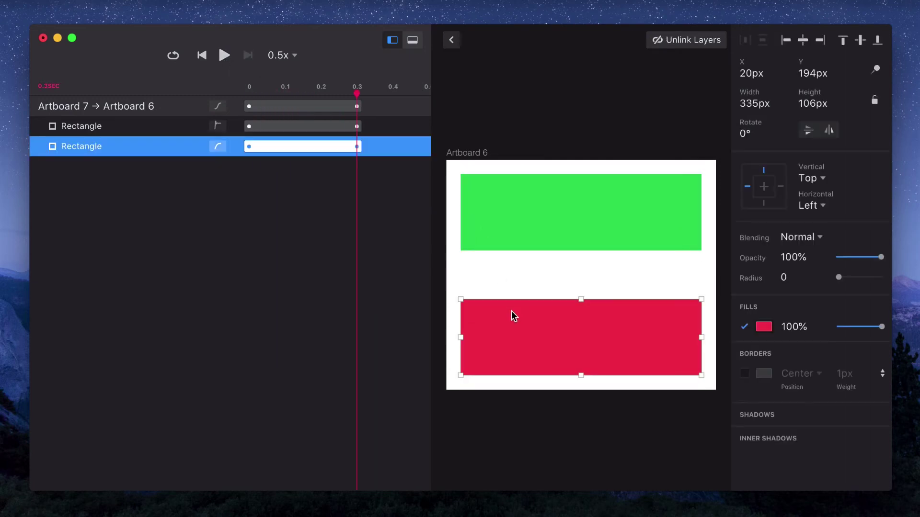
click(202, 56)
key(shift+Up)
key(shift+Up)
key(shift+Up)
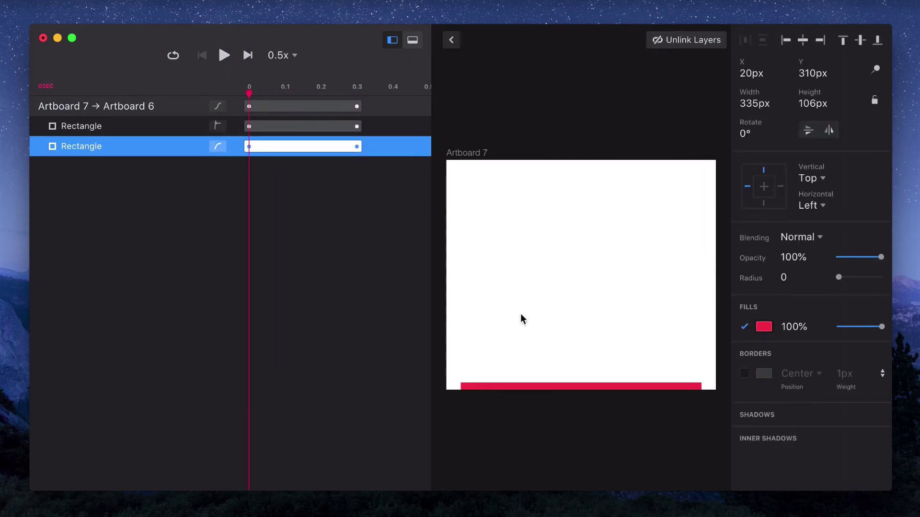
- Move the red rectangle up on Artboard 7 and collapse its height from the top edge to 0px at Y 300px
drag(574, 381, 576, 321)
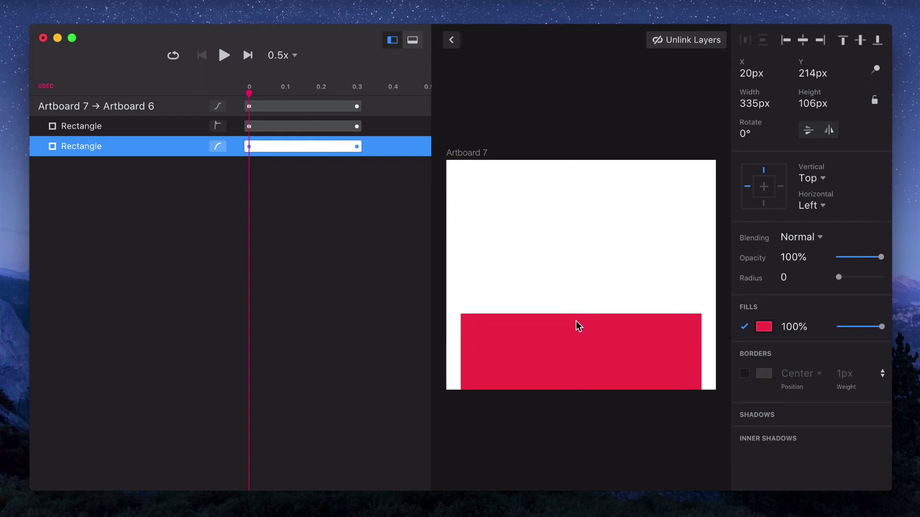
key(shift+Up)
key(shift+Up)
key(Escape)
click(583, 302)
drag(583, 301, 582, 375)
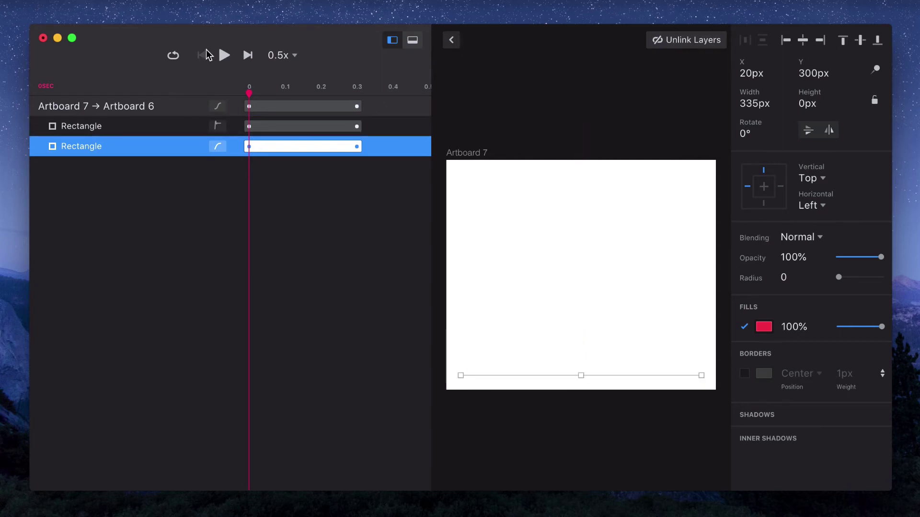
- Fine-tune the red rectangle's easing curve slightly and play the transition from Artboard 7 to Artboard 6 at 0.5x speed
click(222, 152)
drag(268, 203, 274, 193)
click(136, 229)
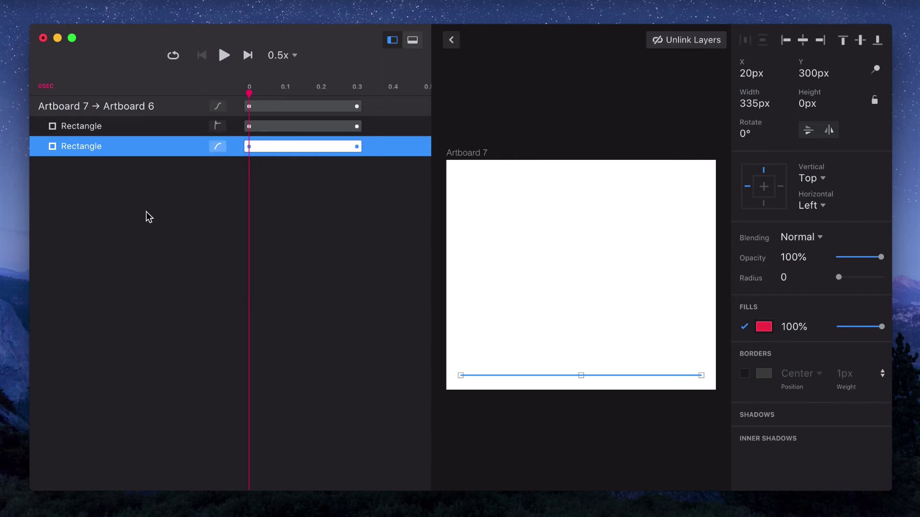
click(226, 56)
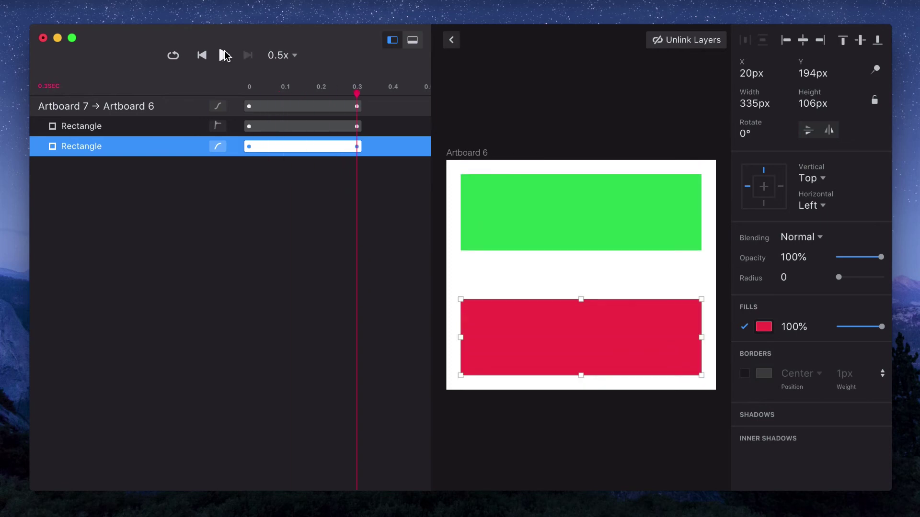
- Change the preview speed and replay the growing red rectangle alongside the green one
click(282, 56)
click(279, 30)
click(223, 55)
click(223, 54)
- Return to the canvas and preview the prototype starting from Artboard 9
click(452, 41)
scroll(410, 344, down, 10)
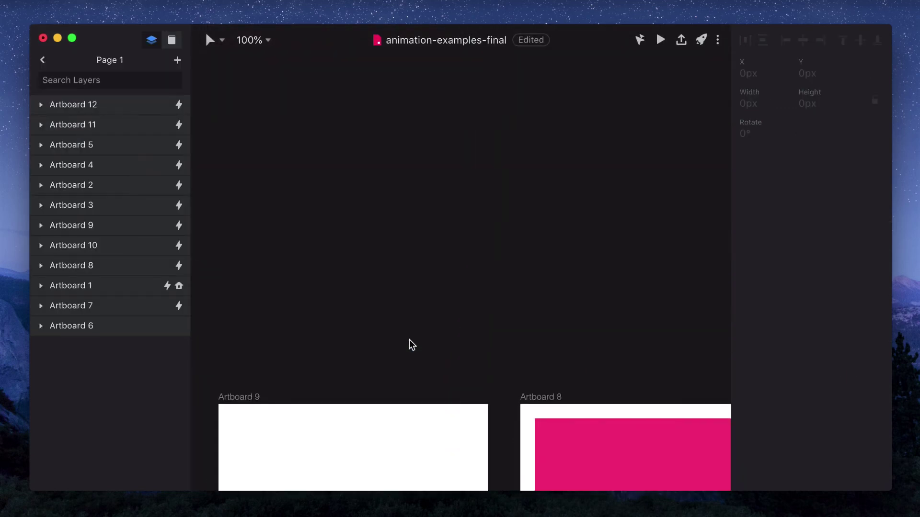
scroll(411, 344, down, 6)
click(236, 105)
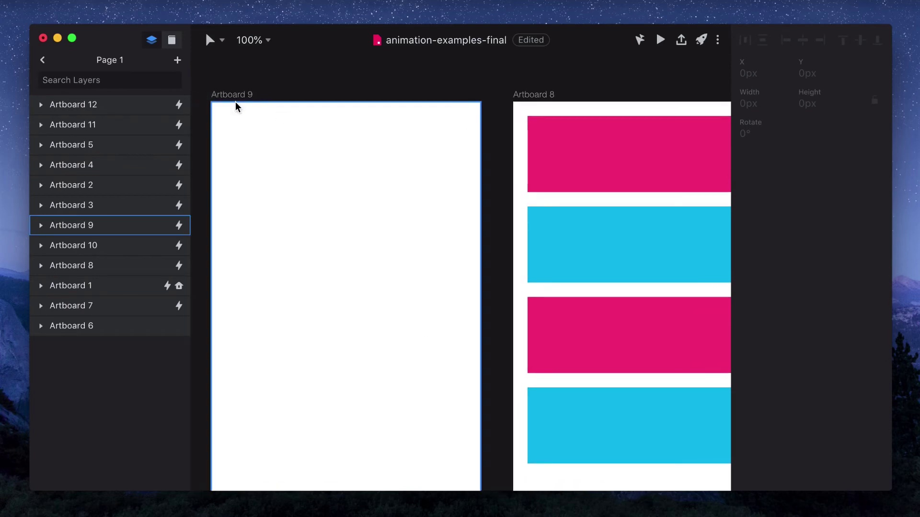
click(236, 104)
click(661, 41)
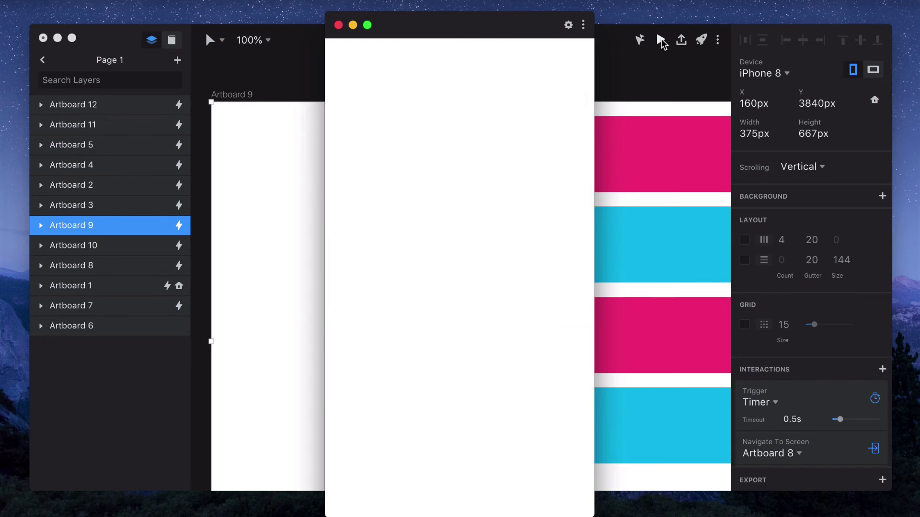
click(338, 25)
- Open the motion timeline from Artboard 9 to Artboard 8 and play its staggered rectangles at 0.2x speed
scroll(796, 331, down, 5)
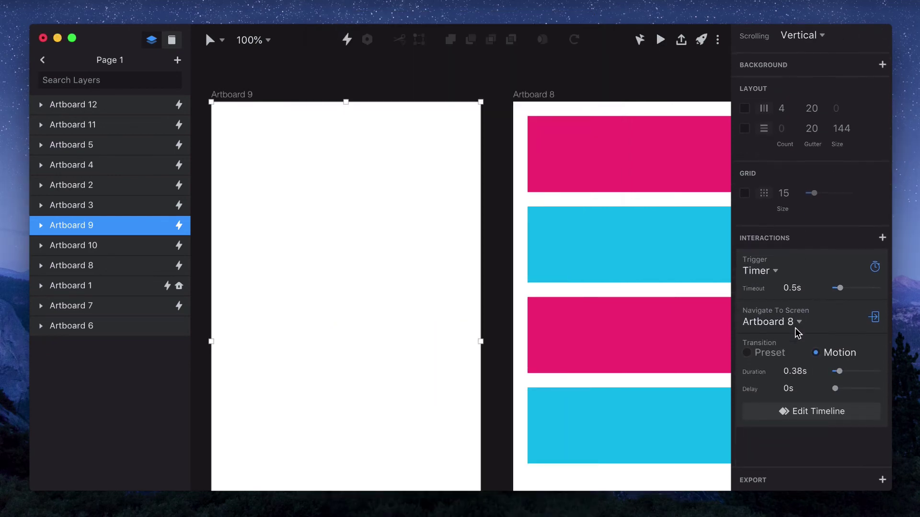
click(809, 394)
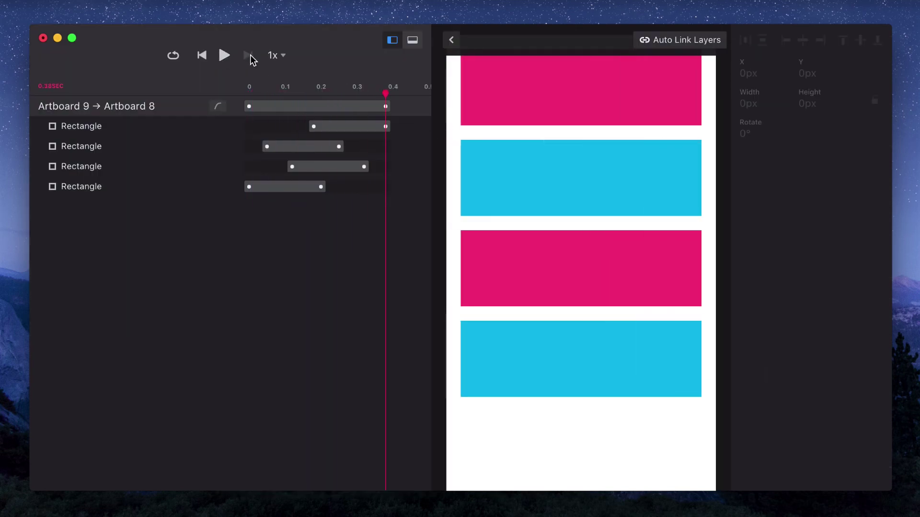
click(274, 55)
click(283, 32)
click(222, 56)
click(222, 56)
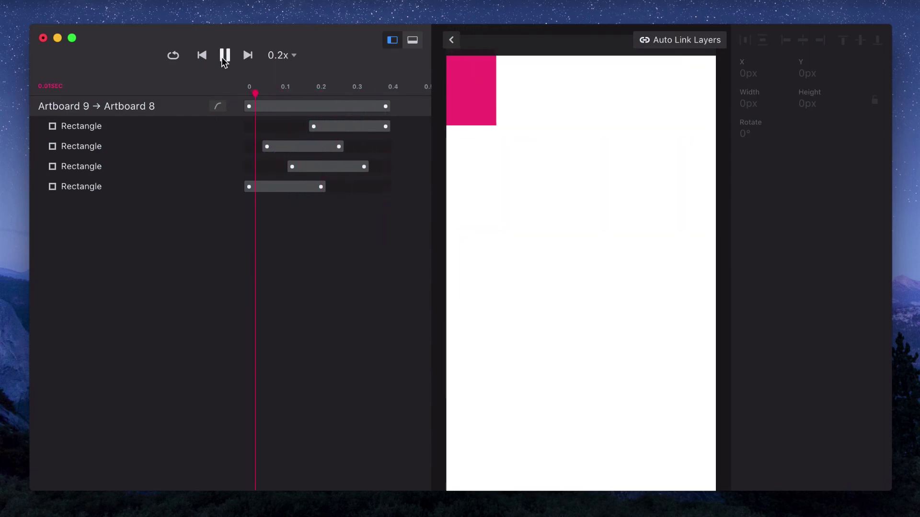
- Open the motion timeline from Artboard 8 to Artboard 10 and play it at 0.2x speed
click(450, 40)
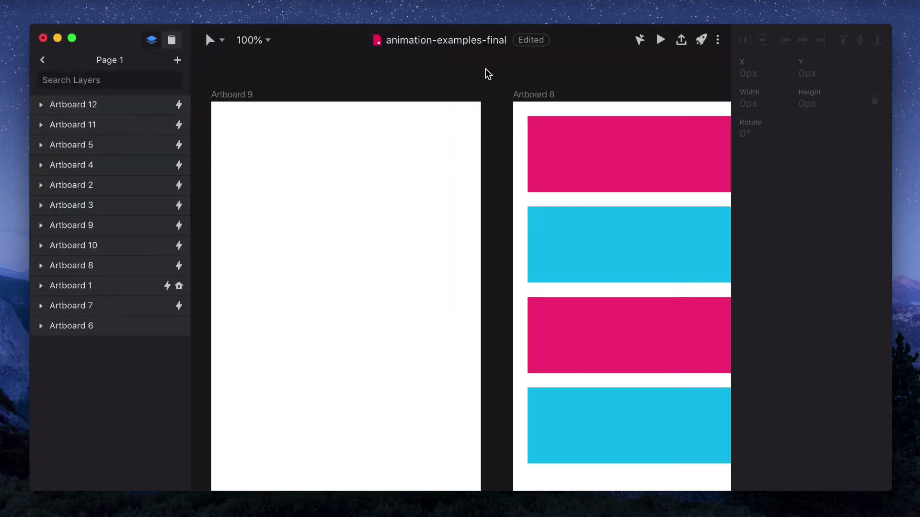
click(533, 95)
scroll(815, 437, down, 4)
click(813, 430)
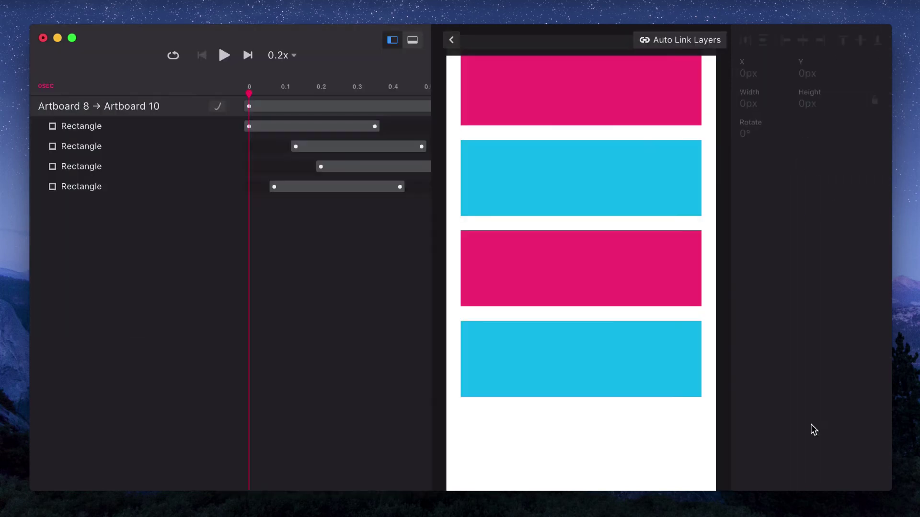
click(220, 55)
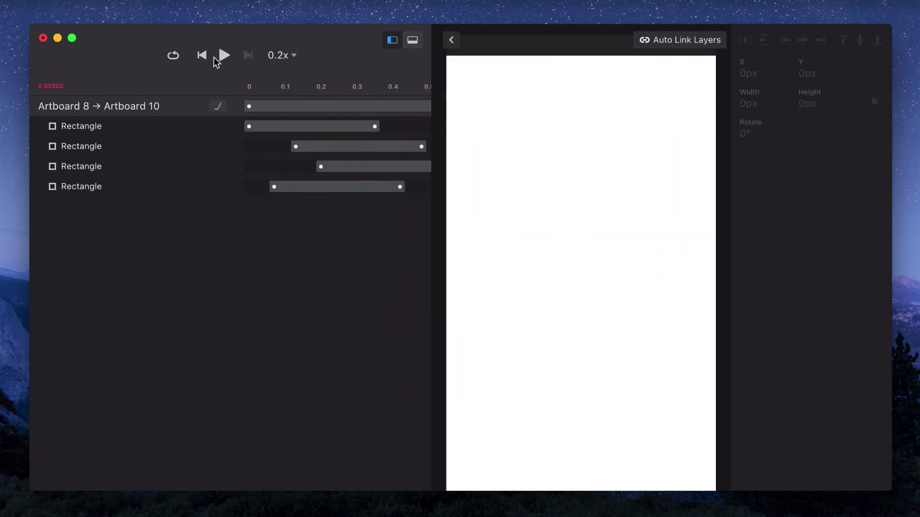
- Examine the custom Bezier curve of the Artboard 8 to Artboard 10 transition and replay it at 1x speed
click(222, 108)
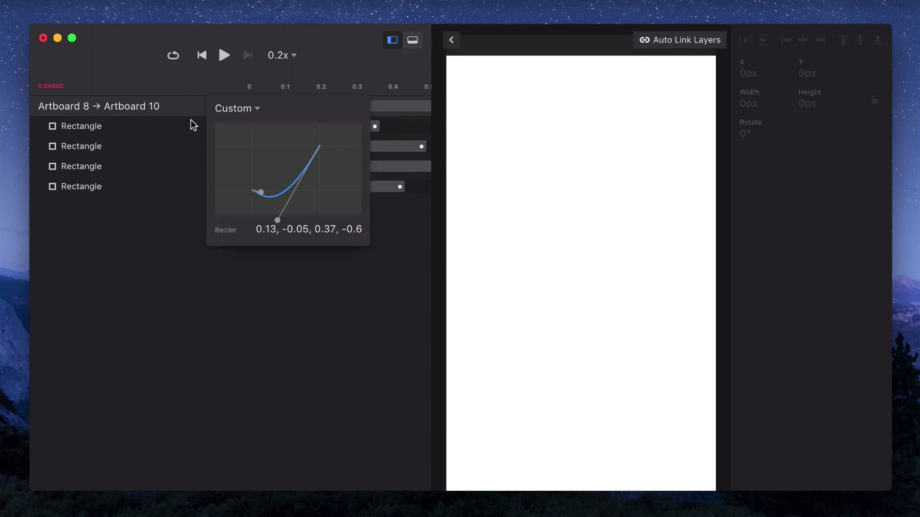
click(210, 99)
click(280, 56)
click(282, 80)
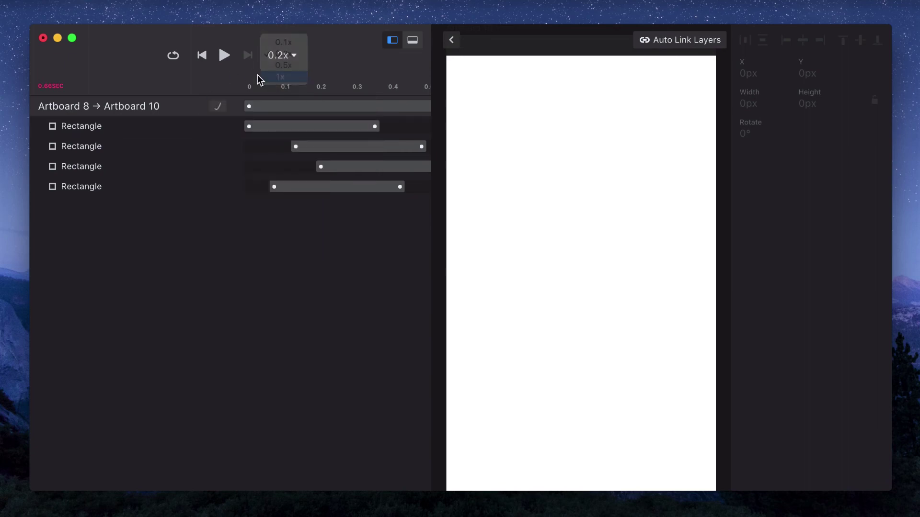
click(224, 56)
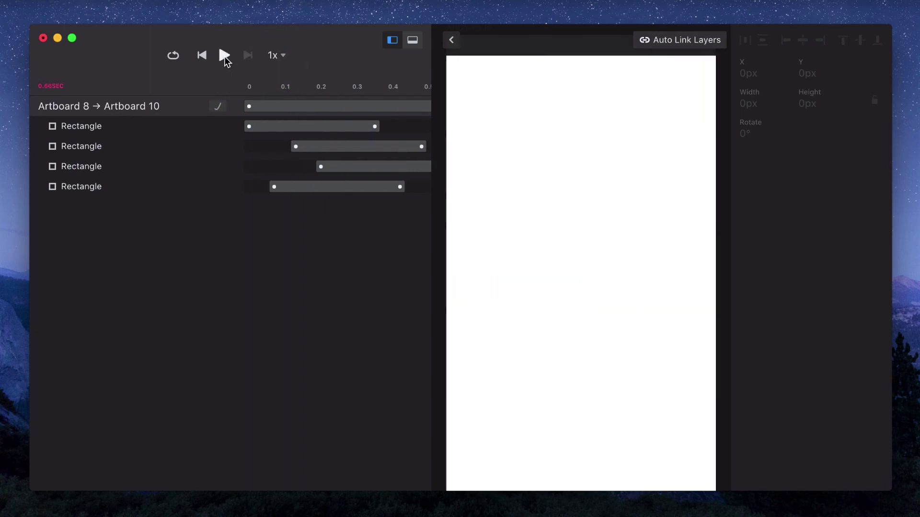
click(224, 56)
- Replay the Artboard 8 to Artboard 10 transition at 0.1x speed
click(278, 56)
click(242, 49)
click(224, 56)
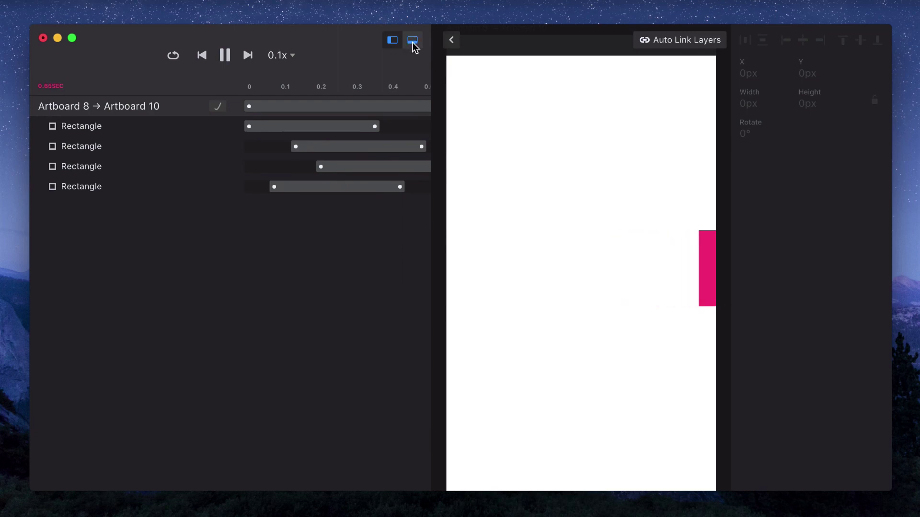
- Return to the canvas and preview the Elegant, Professional and Playful animations starting from Artboard 11
click(454, 40)
scroll(466, 216, down, 10)
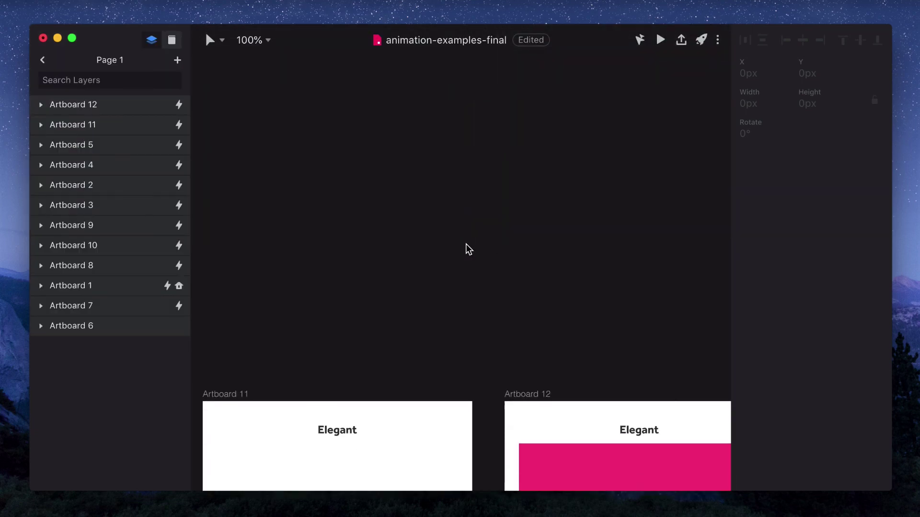
scroll(465, 243, left, 3)
click(257, 85)
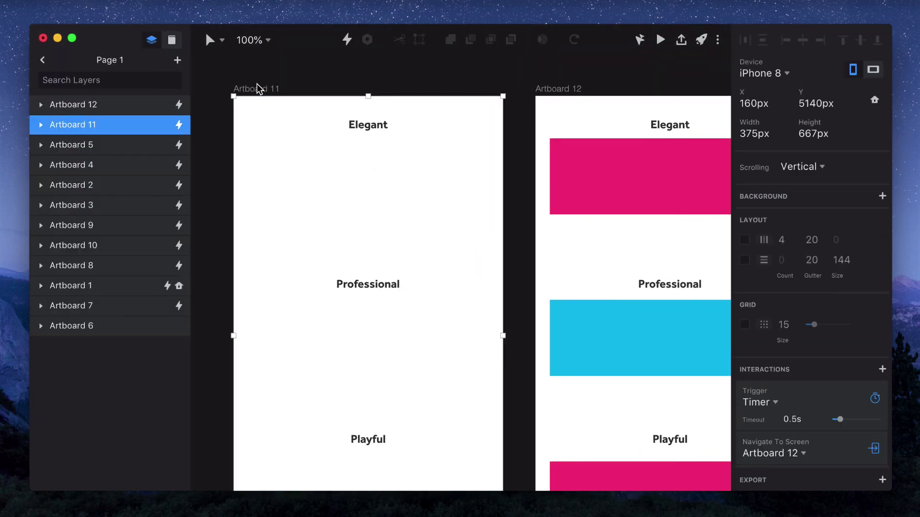
click(664, 38)
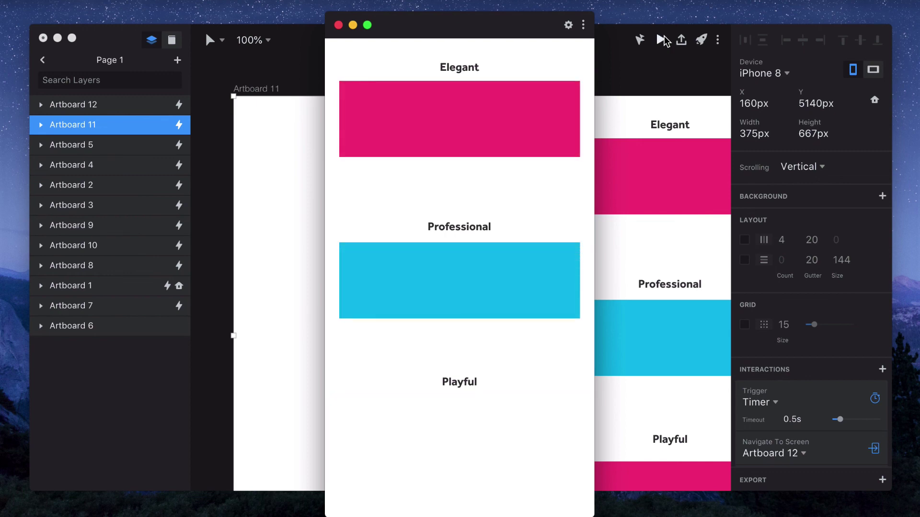
click(338, 25)
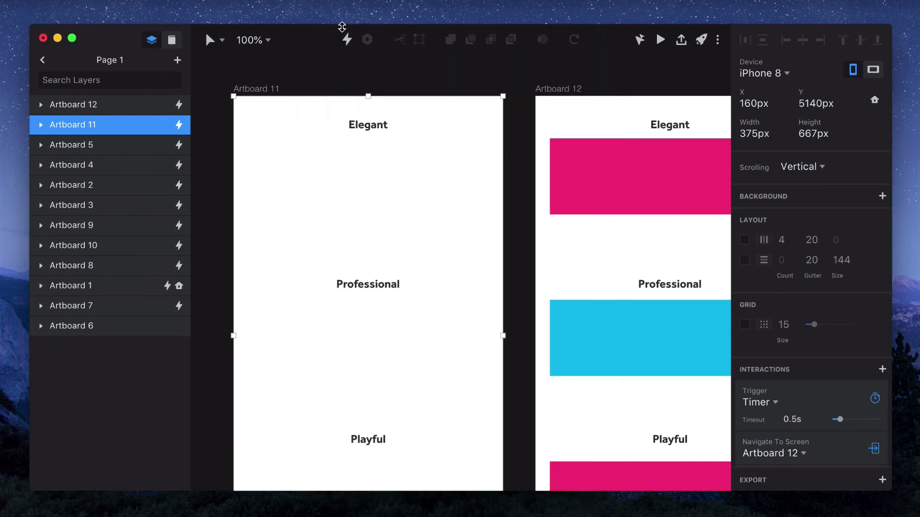
- Open the motion timeline from Artboard 11 to Artboard 12 and play it twice at 0.2x speed
scroll(789, 365, down, 5)
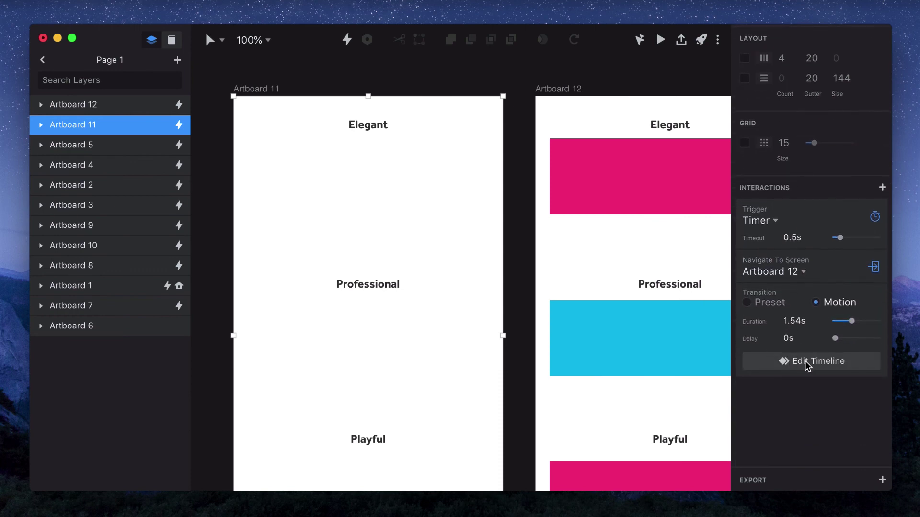
click(807, 365)
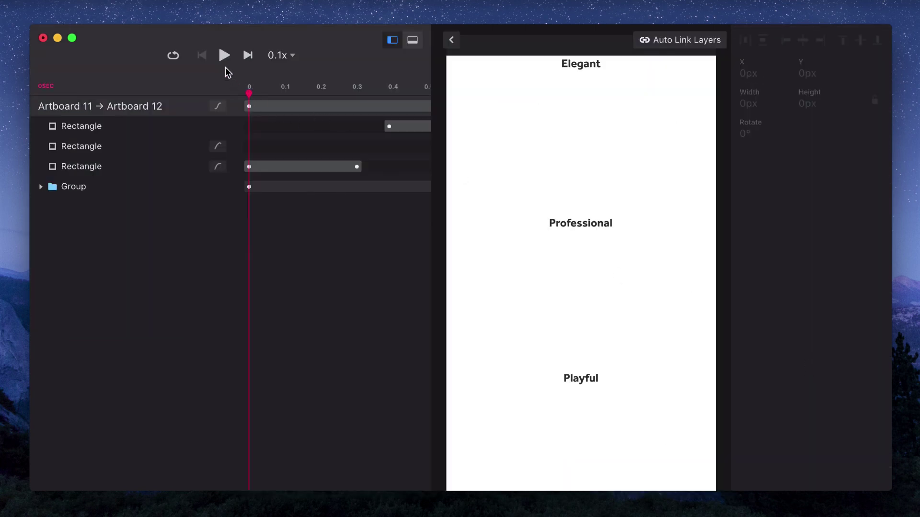
click(286, 55)
click(286, 65)
click(224, 55)
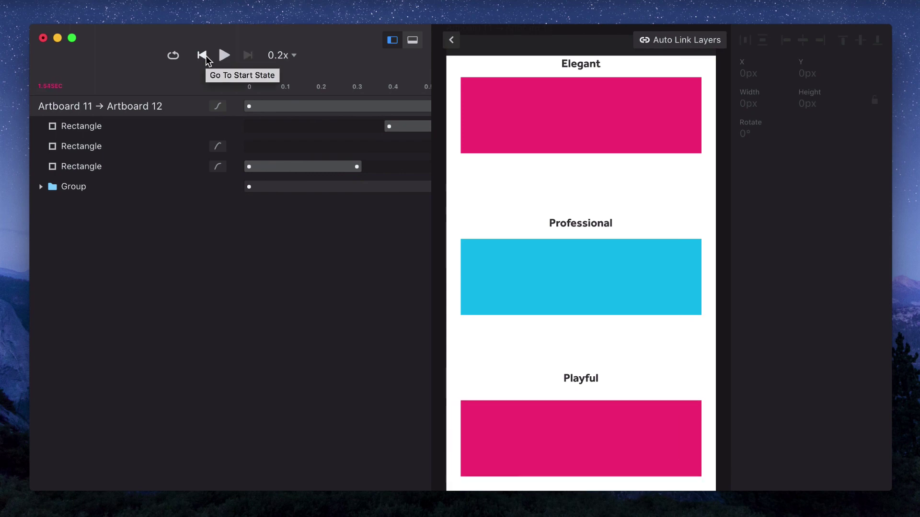
click(203, 56)
click(226, 56)
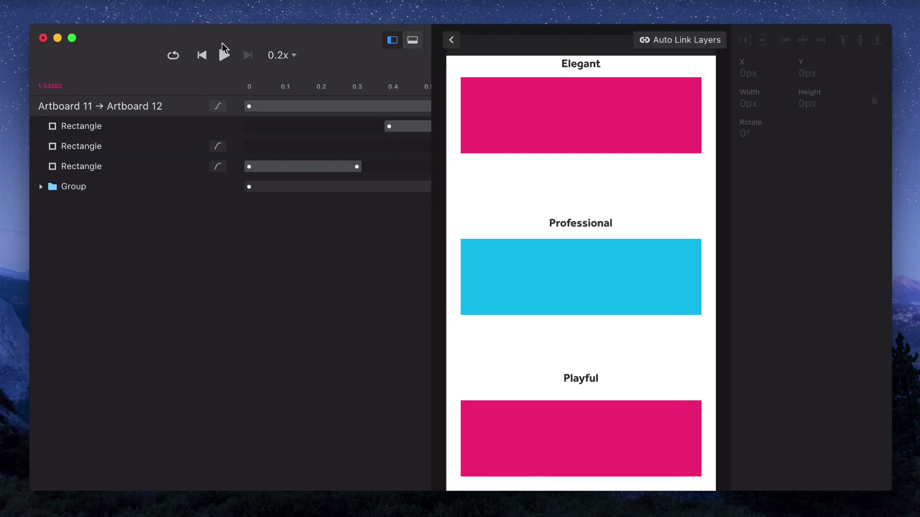
- Replay the Artboard 11 to Artboard 12 transition at 1x and 0.2x speed to compare the three animation styles
click(273, 56)
click(279, 76)
click(225, 58)
click(272, 60)
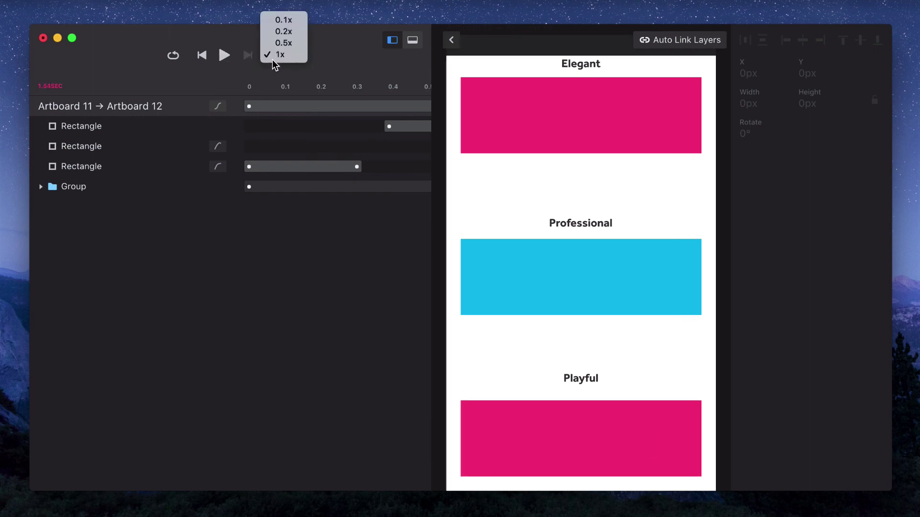
click(280, 30)
click(225, 57)
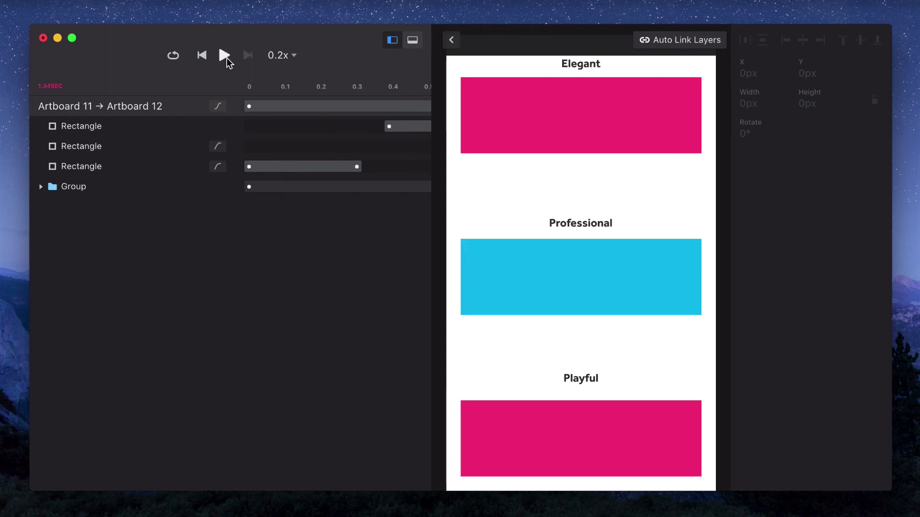
- Leave the timeline and run the prototype preview from Artboard 11 again
click(451, 41)
click(264, 94)
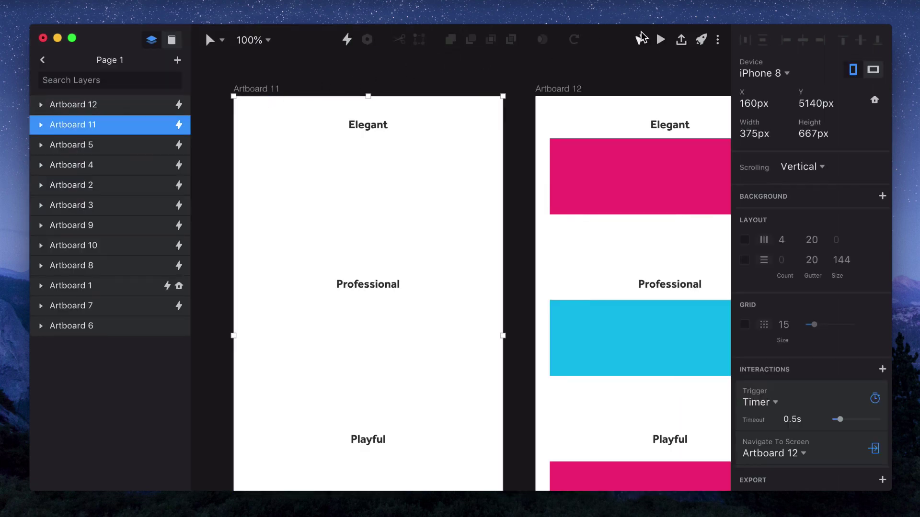
click(660, 40)
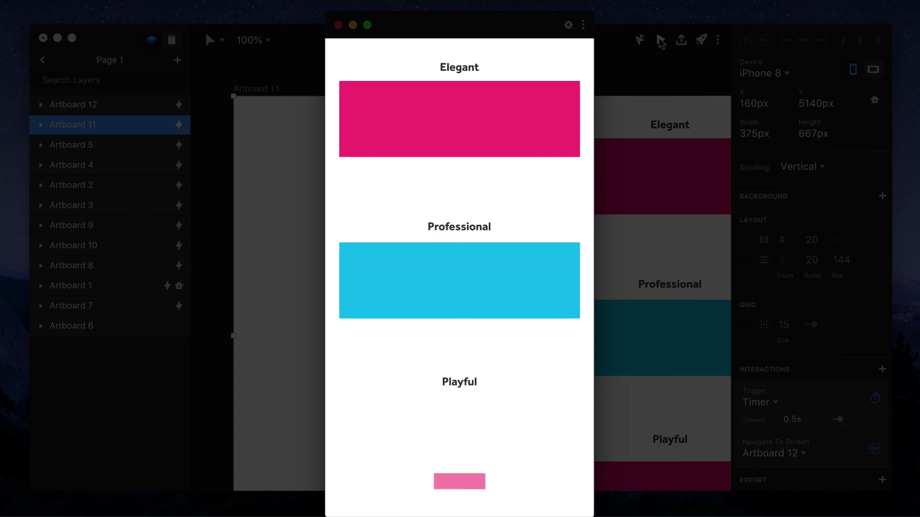